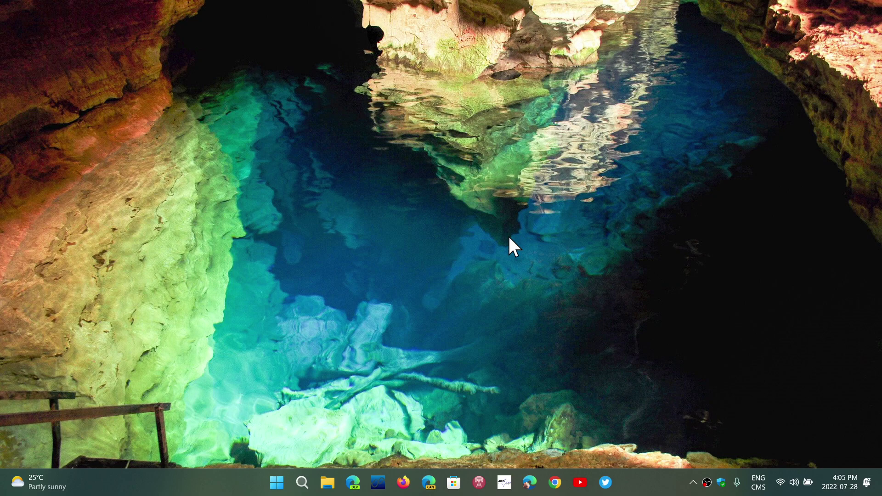
Search for services.msc, correcting the mistyped text, and launch the Services console
left_click(302, 482)
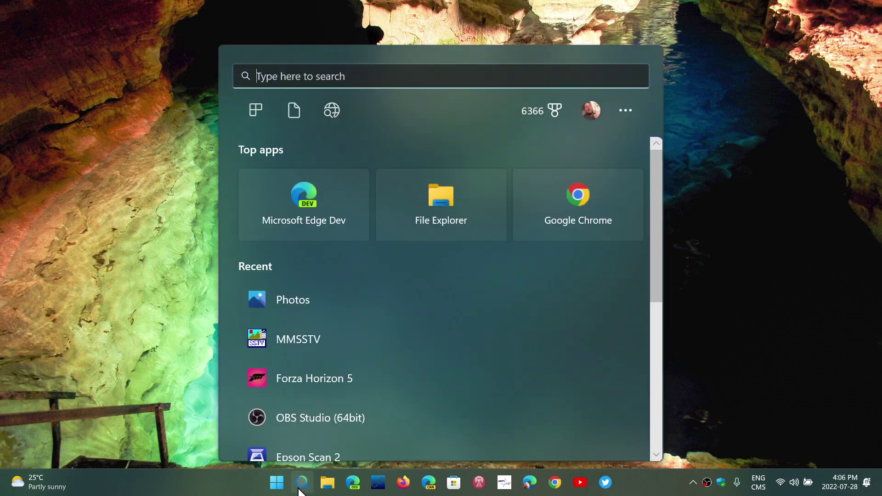
type("er")
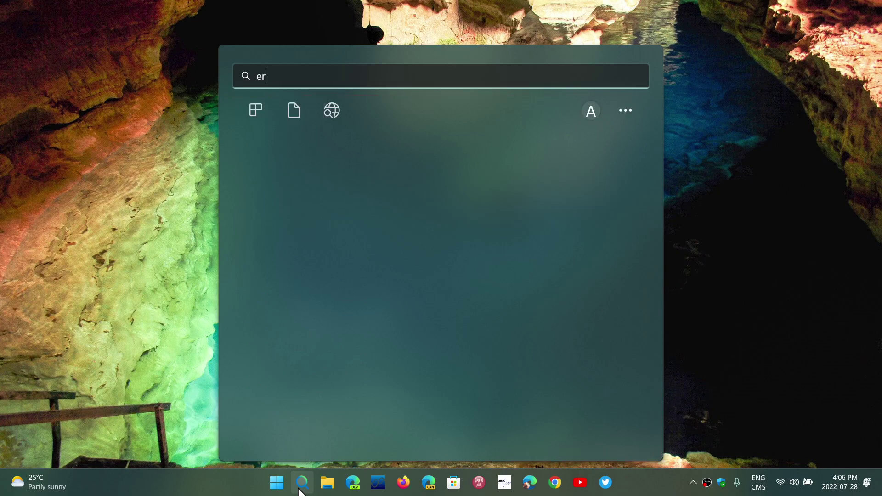
type("vic")
key("BackSpace")
key("BackSpace")
key("BackSpace")
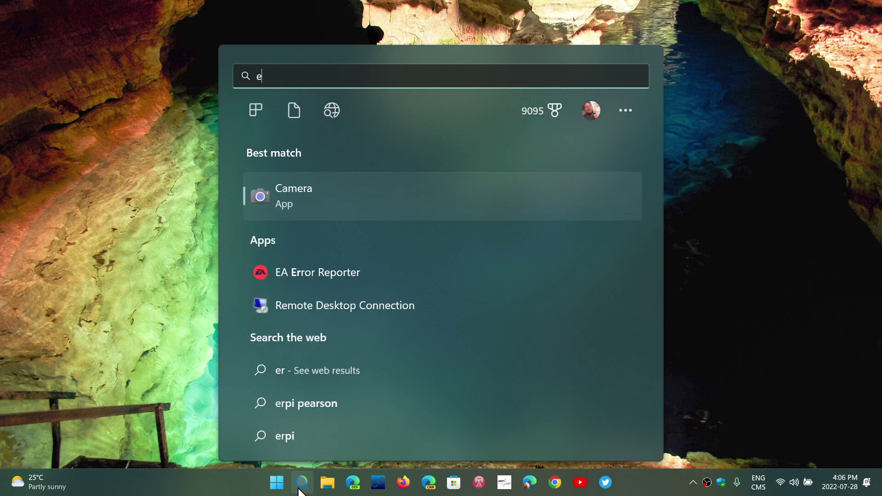
key("BackSpace")
type("services")
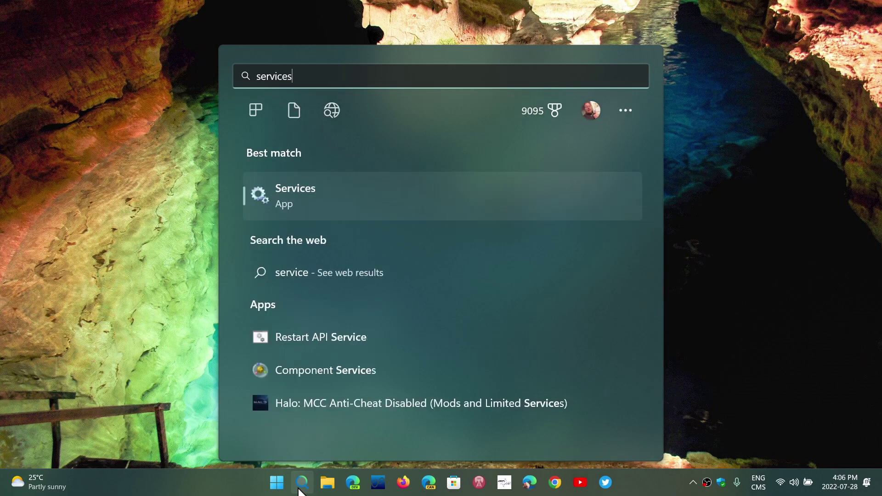
type(".msc")
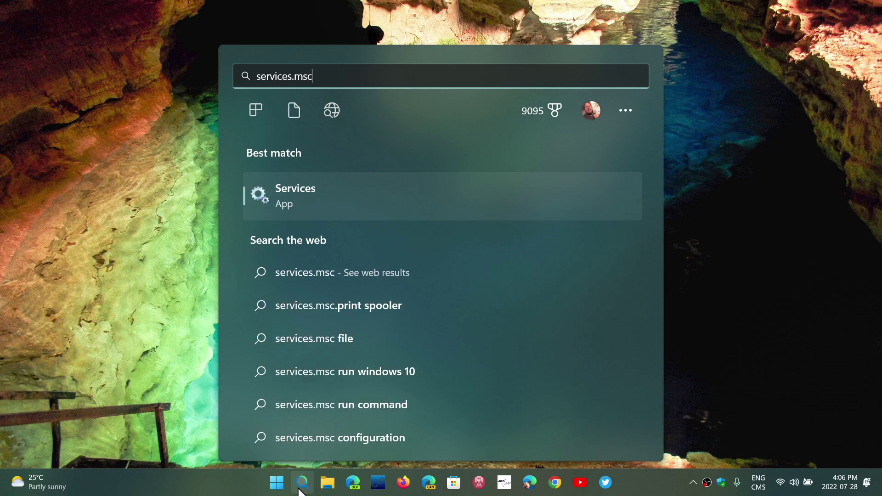
key("Return")
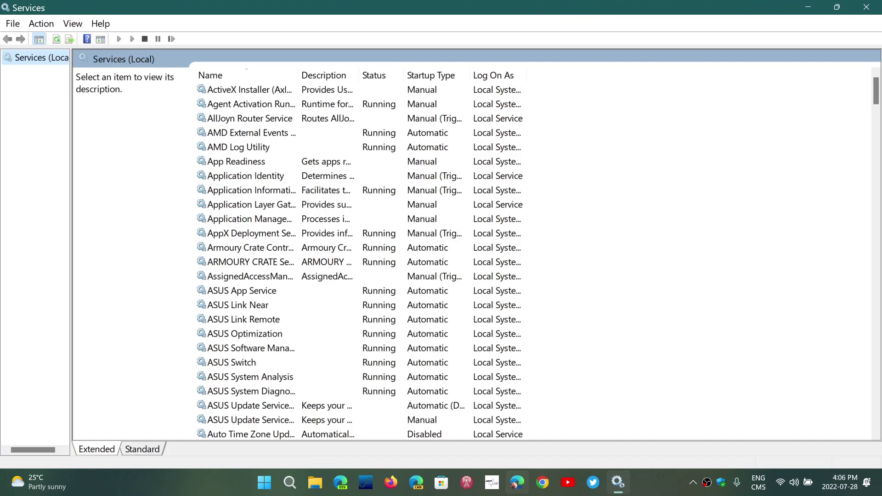
scroll(498, 353, "down", 10)
scroll(498, 353, "down", 10)
scroll(498, 353, "down", 10)
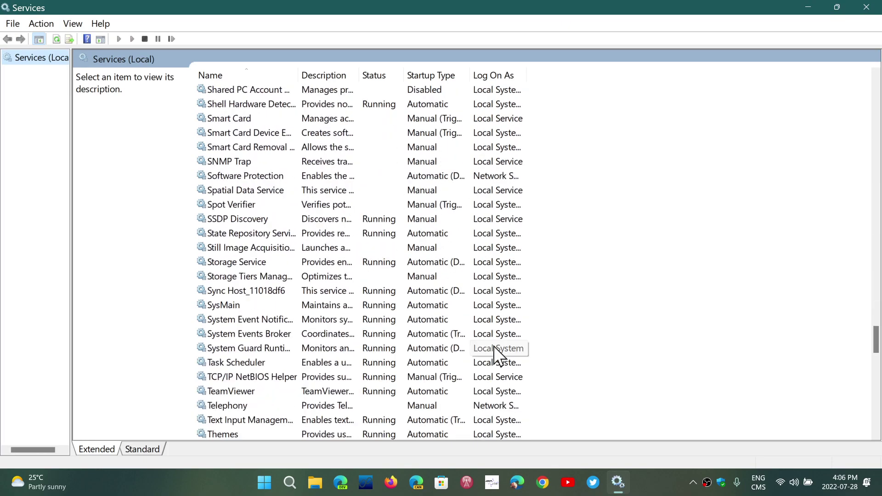
scroll(498, 353, "down", 5)
scroll(498, 353, "down", 5)
scroll(498, 353, "down", 7)
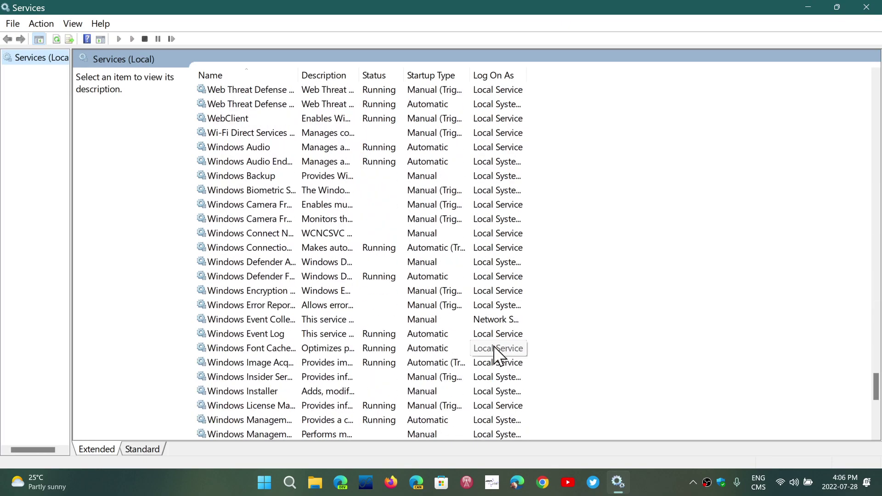
scroll(497, 353, "down", 6)
scroll(497, 353, "down", 6)
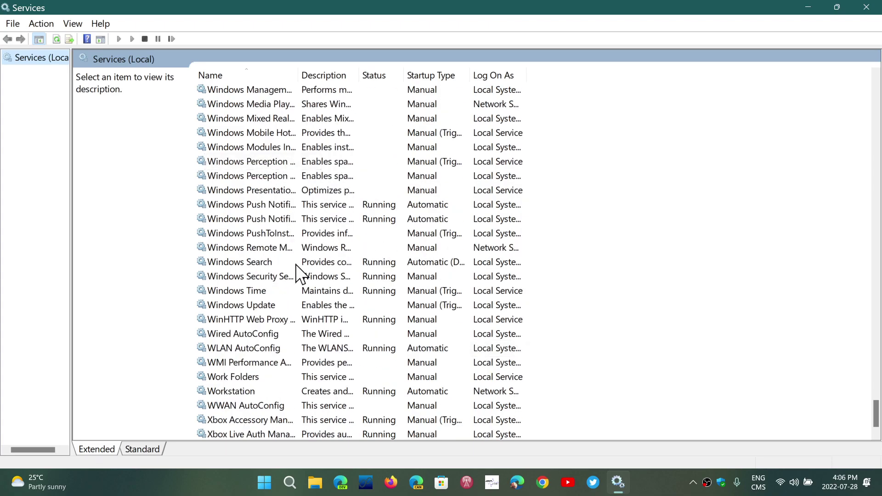
Select Windows Update in Services and check its Start/Stop actions without changing anything
left_click(264, 305)
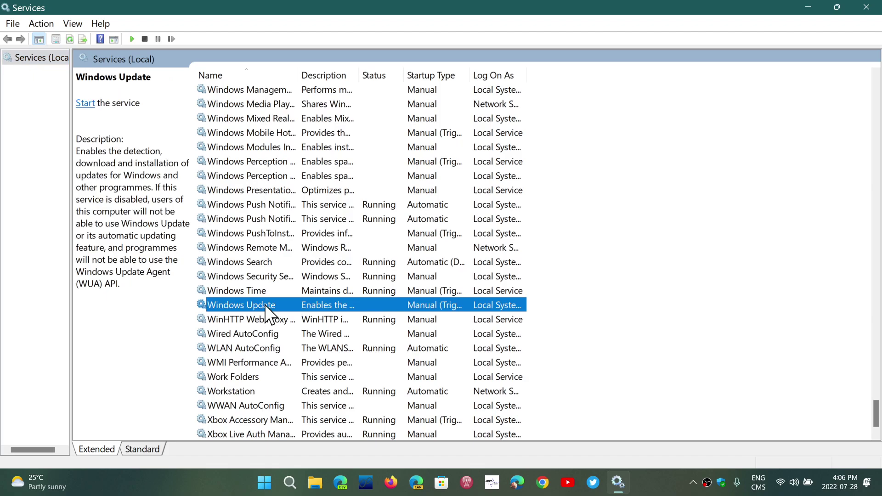
right_click(224, 304)
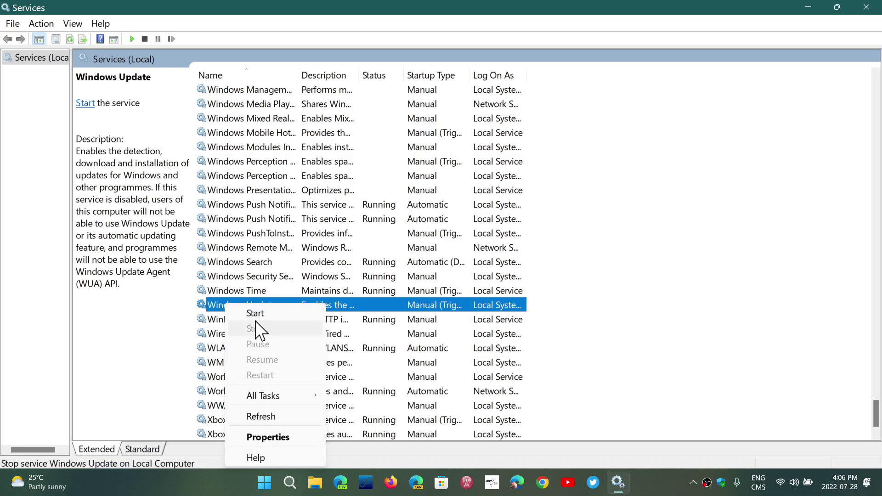
left_click(664, 262)
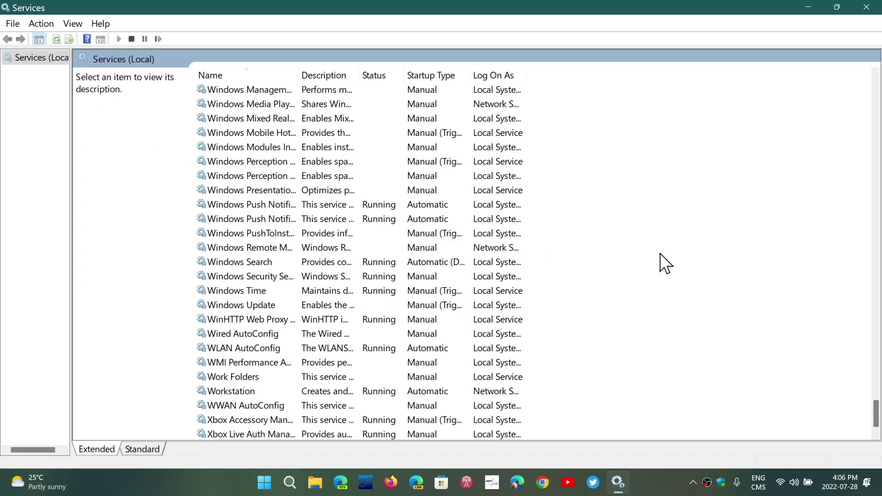
Close Services and browse File Explorer to C:\Windows\SoftwareDistribution\Download
left_click(872, 8)
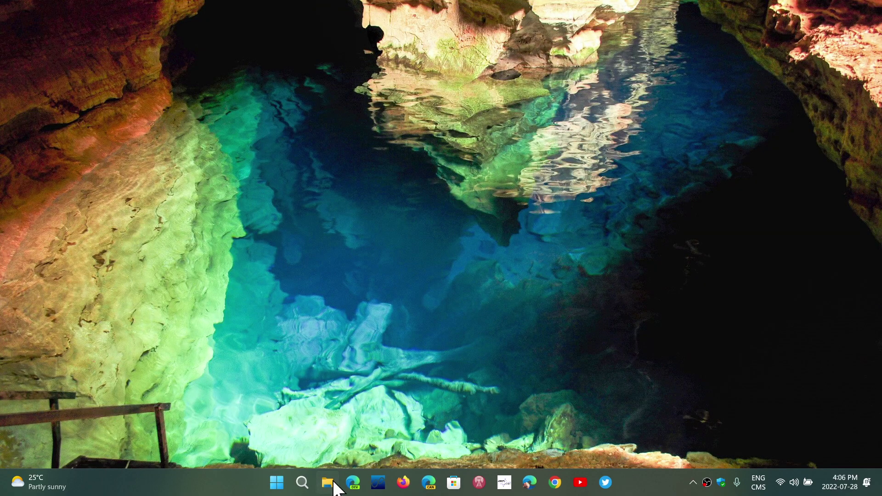
left_click(328, 482)
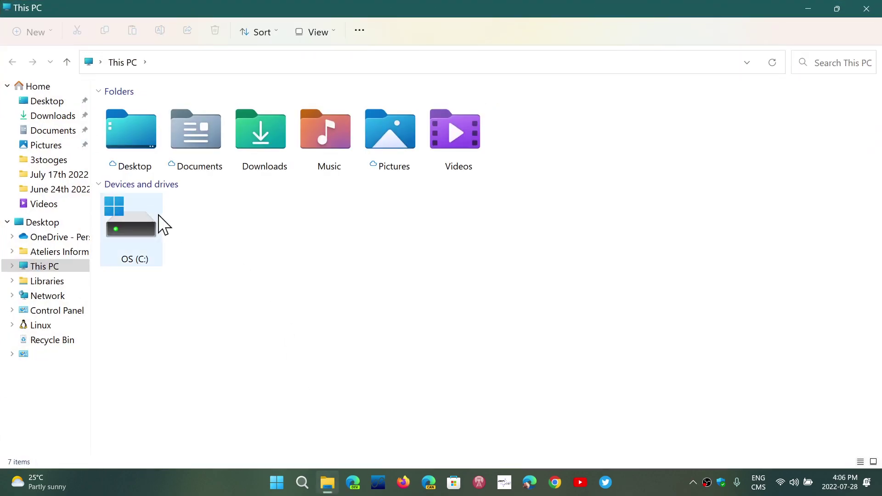
double_click(158, 222)
scroll(232, 379, "down", 2)
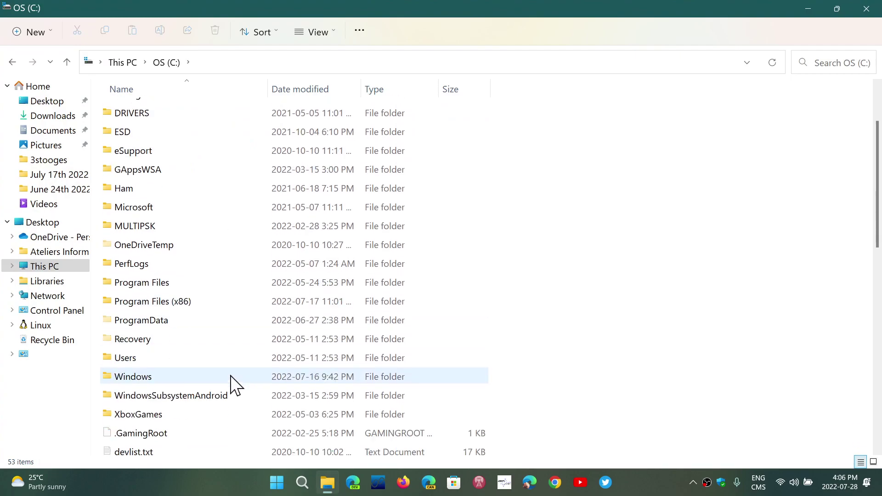
scroll(232, 382, "down", 3)
scroll(232, 373, "up", 1)
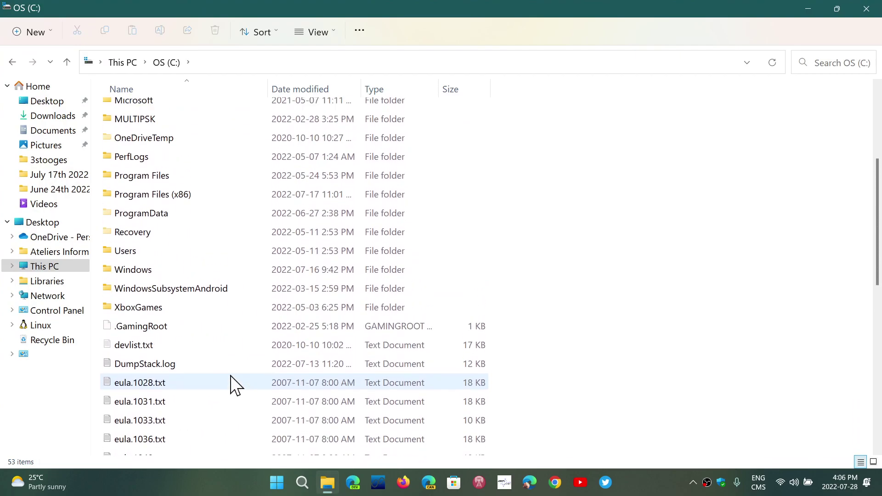
double_click(191, 270)
scroll(192, 270, "down", 3)
scroll(191, 270, "down", 1)
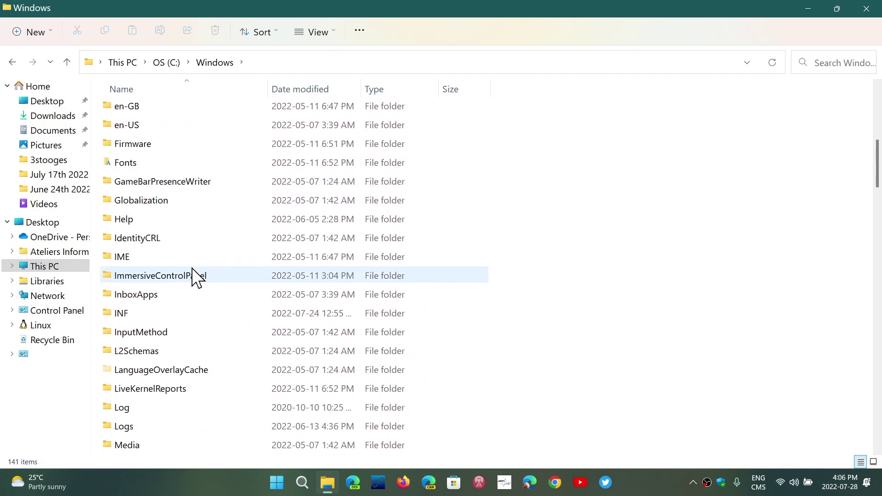
scroll(192, 271, "down", 5)
scroll(192, 270, "down", 4)
scroll(192, 270, "down", 4)
scroll(192, 271, "down", 2)
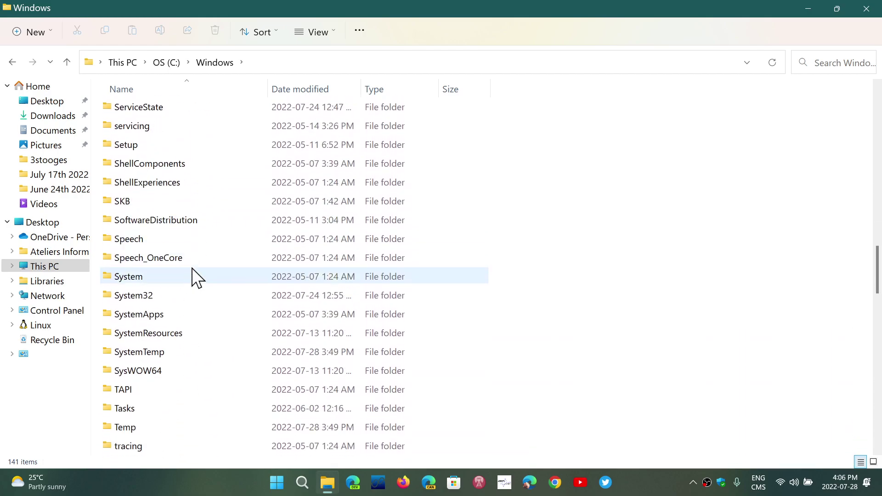
double_click(196, 221)
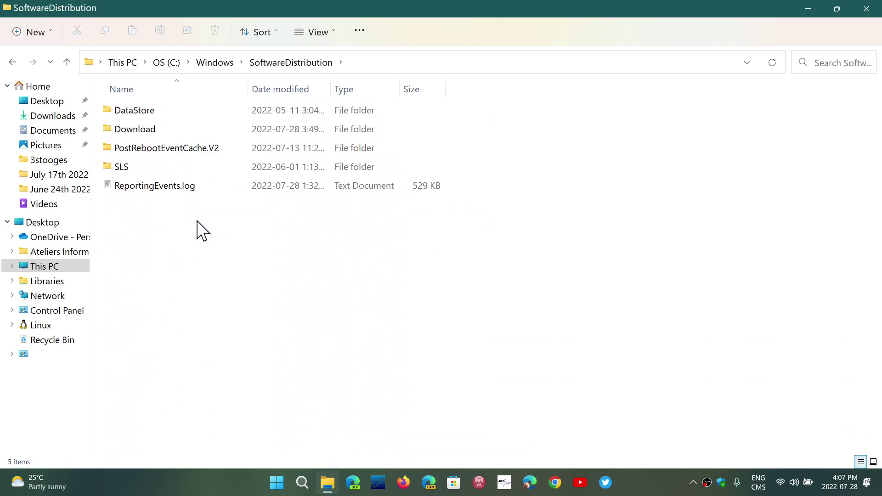
double_click(150, 129)
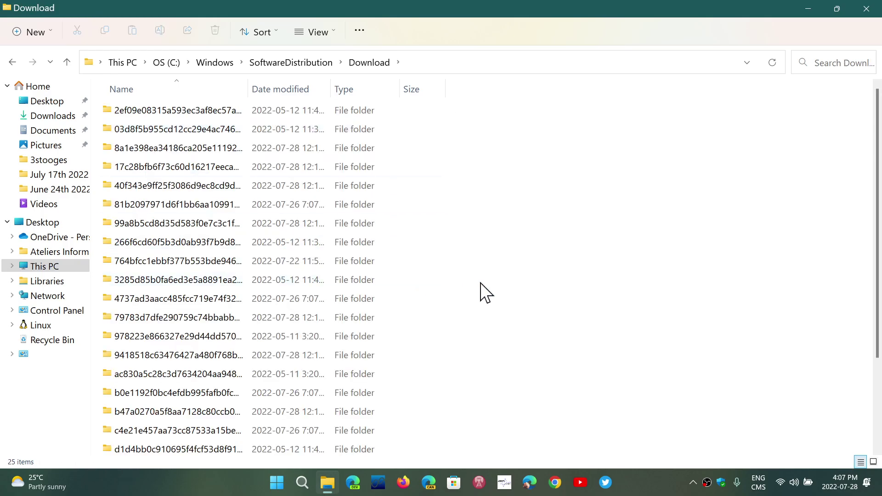
Delete all 25 Download folders, granting administrator permission for all items, then close Explorer
key("ctrl+a")
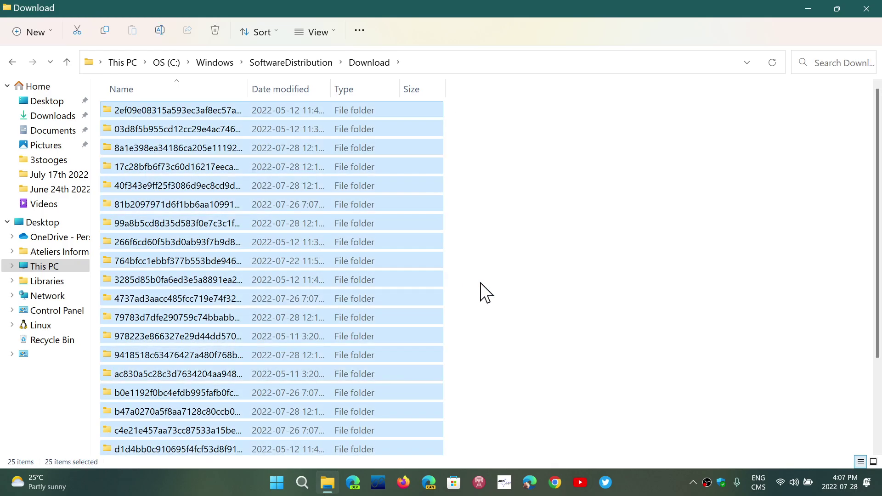
right_click(221, 198)
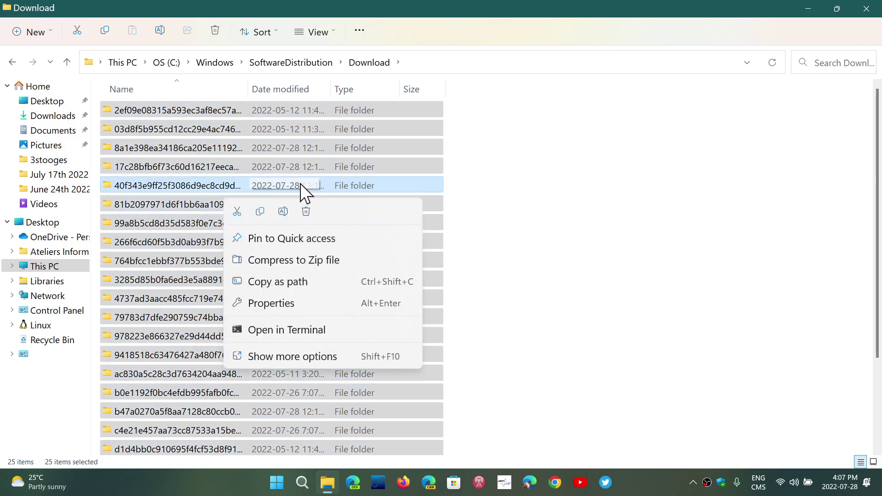
left_click(307, 211)
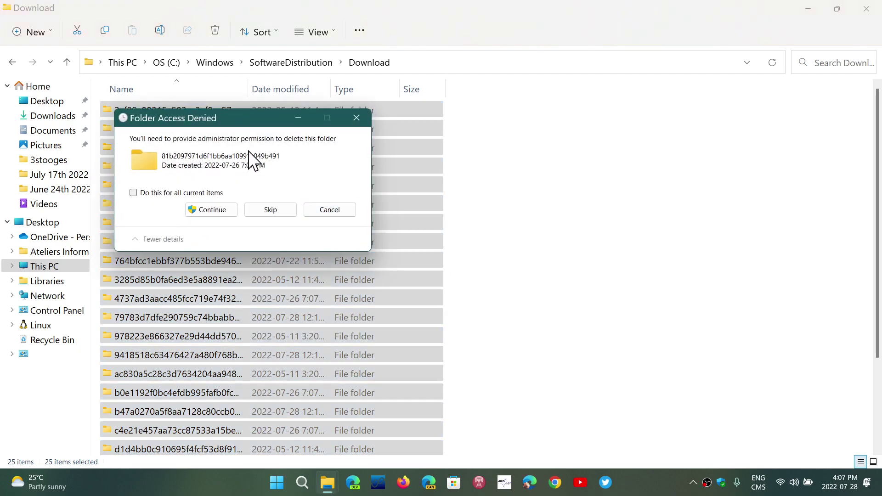
left_click(186, 193)
left_click(214, 210)
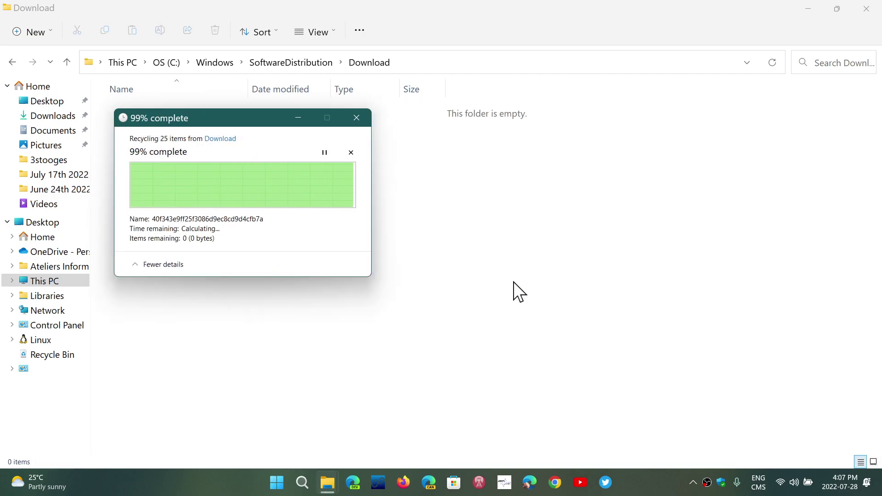
left_click(867, 10)
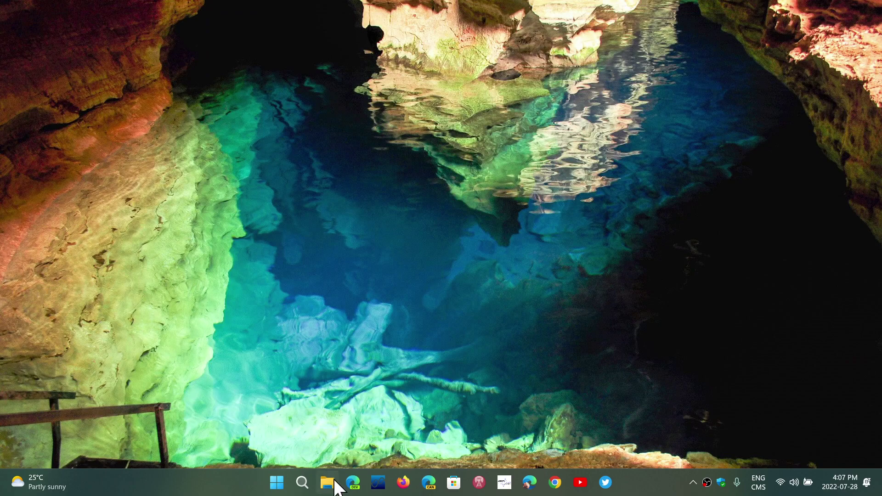
Relaunch services.msc, start the Windows Update service, and close the console
left_click(302, 482)
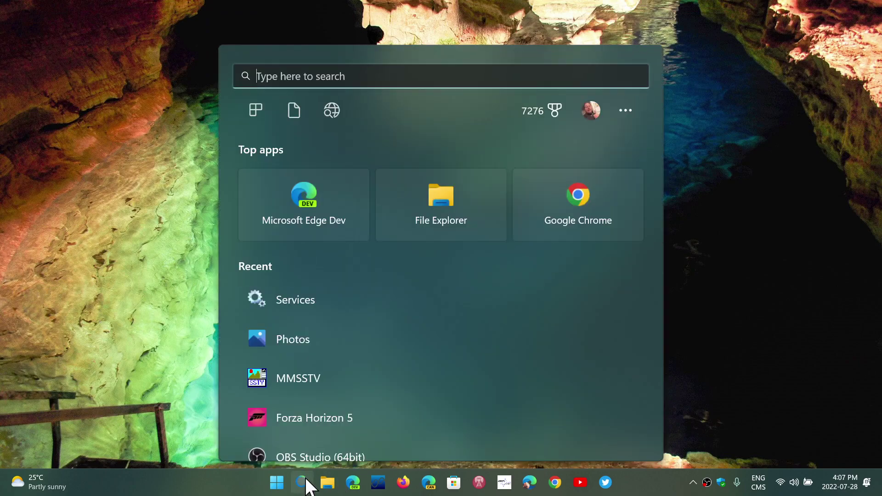
type("ser")
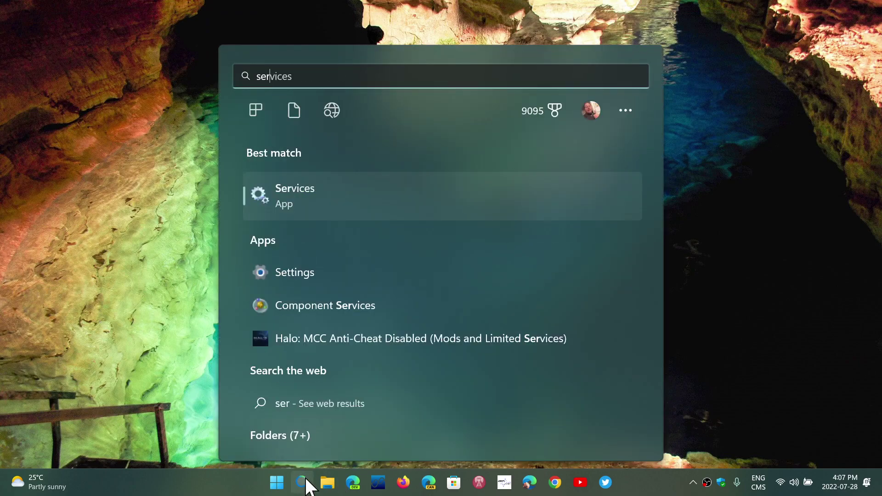
type("vices.m")
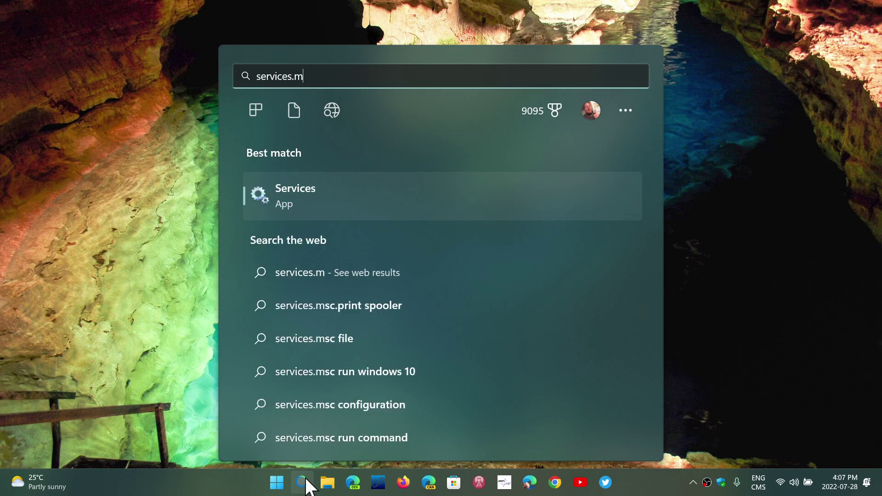
type("sc")
key("Return")
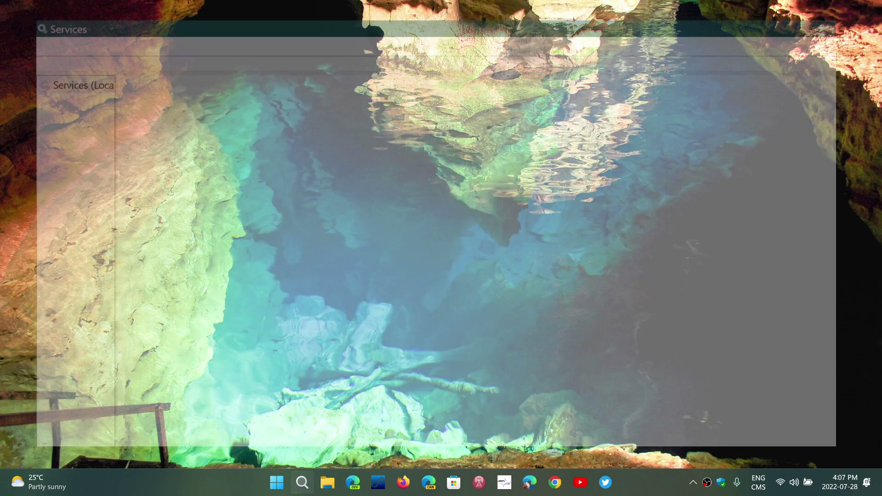
scroll(318, 255, "down", 10)
scroll(318, 254, "down", 10)
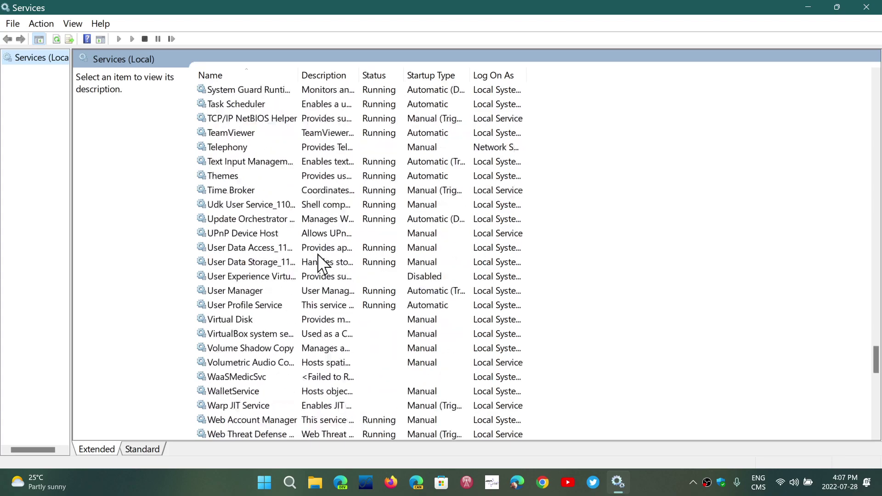
scroll(317, 255, "down", 3)
scroll(318, 254, "down", 2)
scroll(318, 254, "down", 5)
scroll(318, 254, "down", 4)
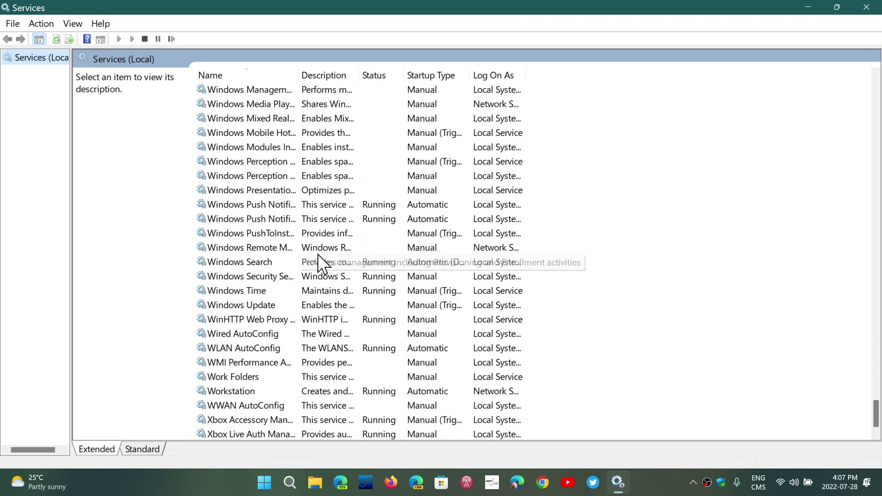
left_click(262, 302)
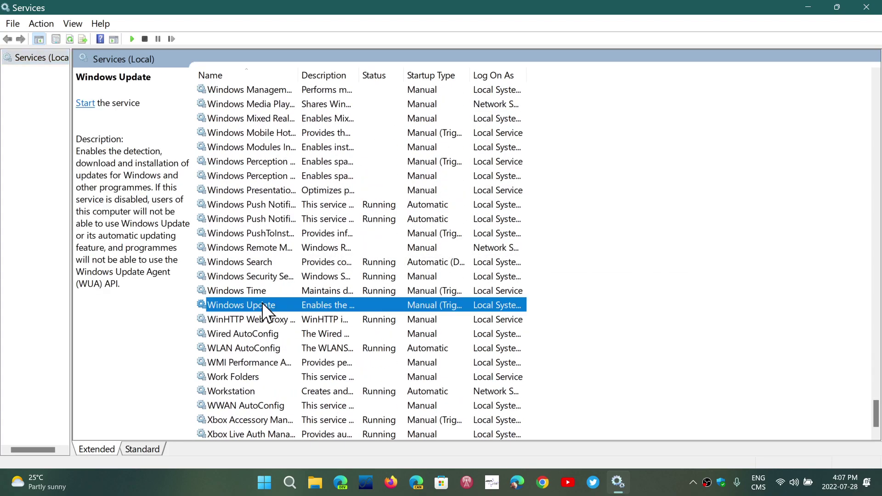
left_click(85, 103)
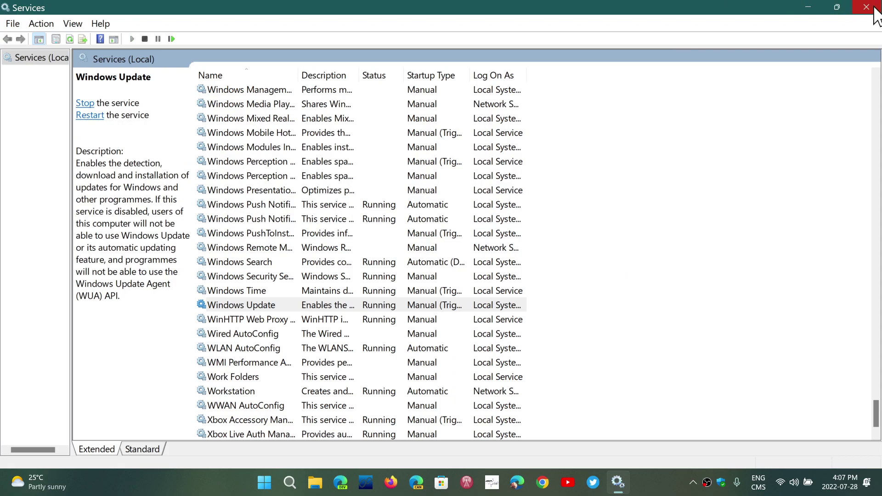
left_click(867, 7)
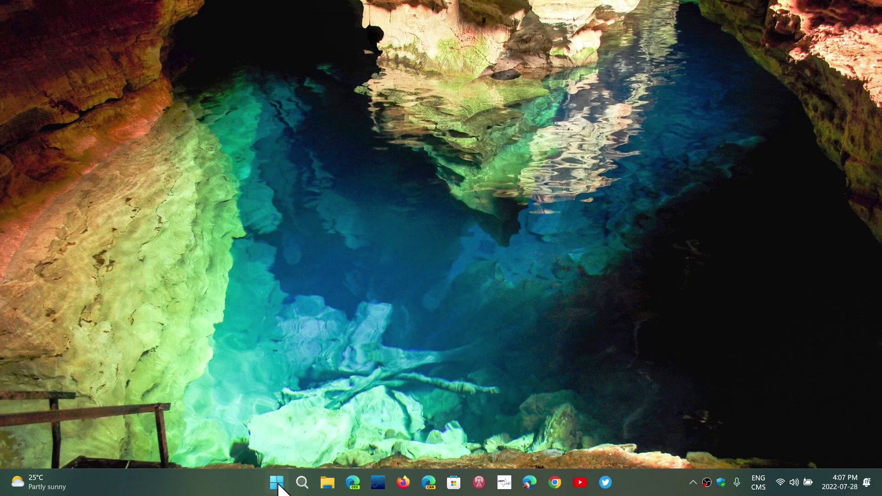
From Start, open Settings > Windows Update and begin a check for updates
left_click(277, 482)
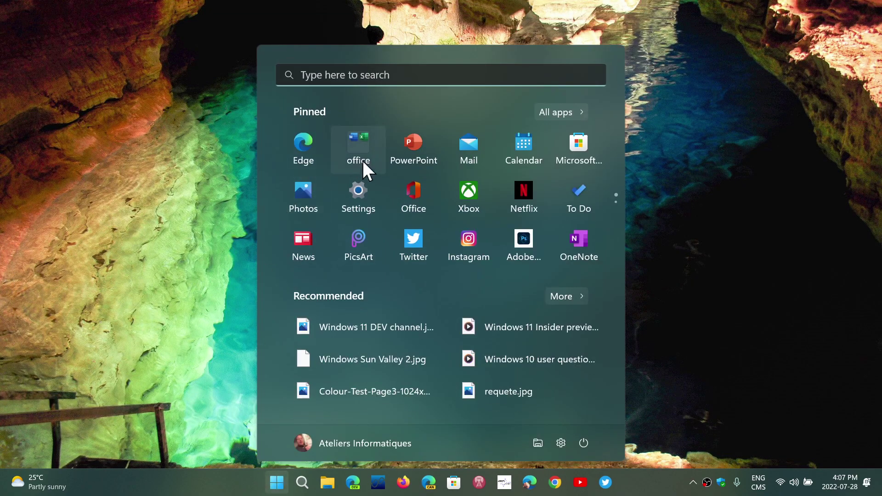
left_click(358, 197)
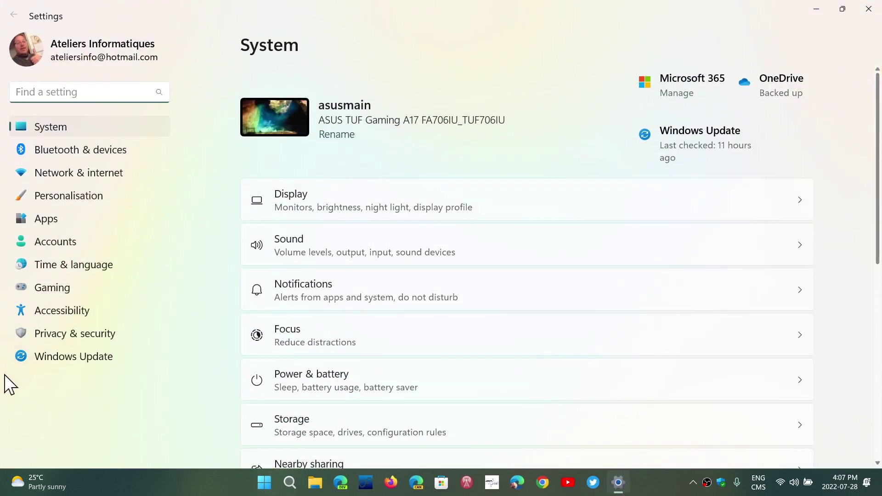
left_click(66, 357)
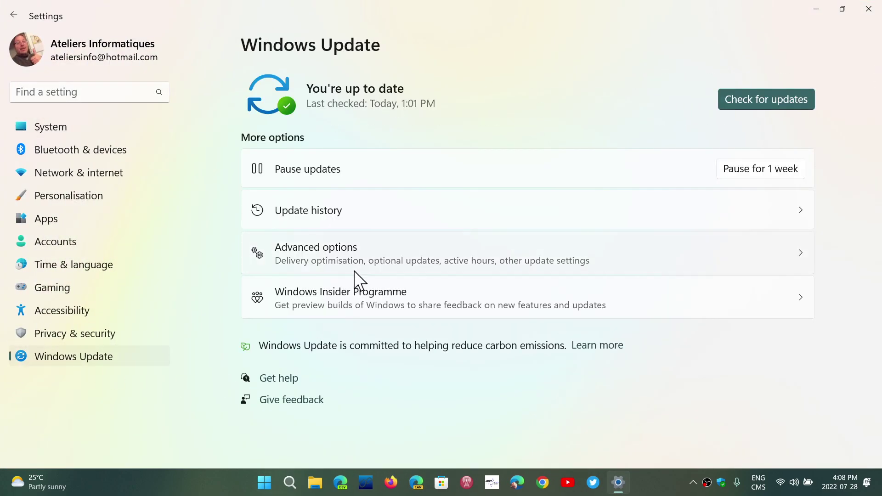
left_click(783, 99)
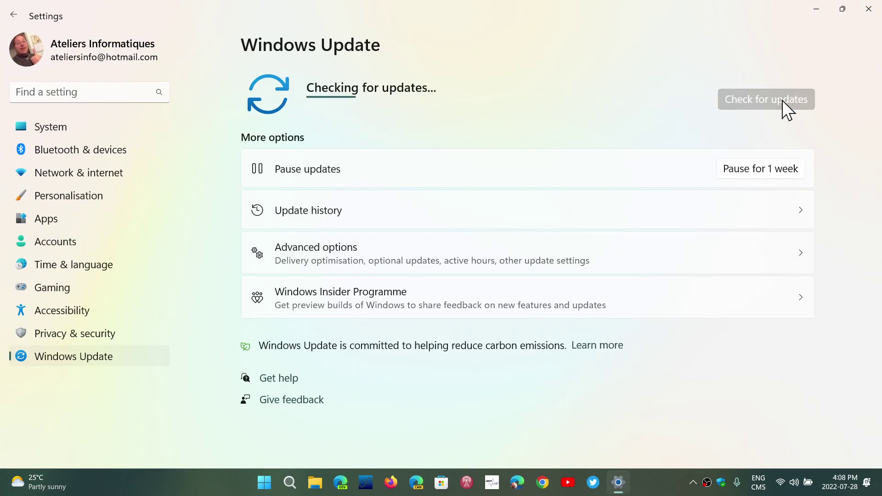